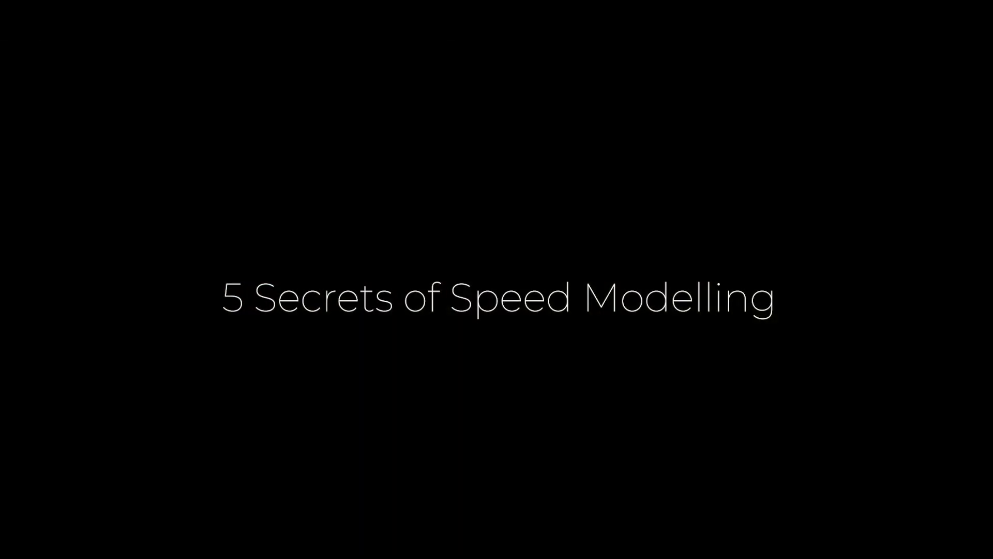
# Clear the default scene objects and fit a plane's vertices to the rear canopy roofline of the side-view sketch.
pyautogui.press('a')
pyautogui.press('x')
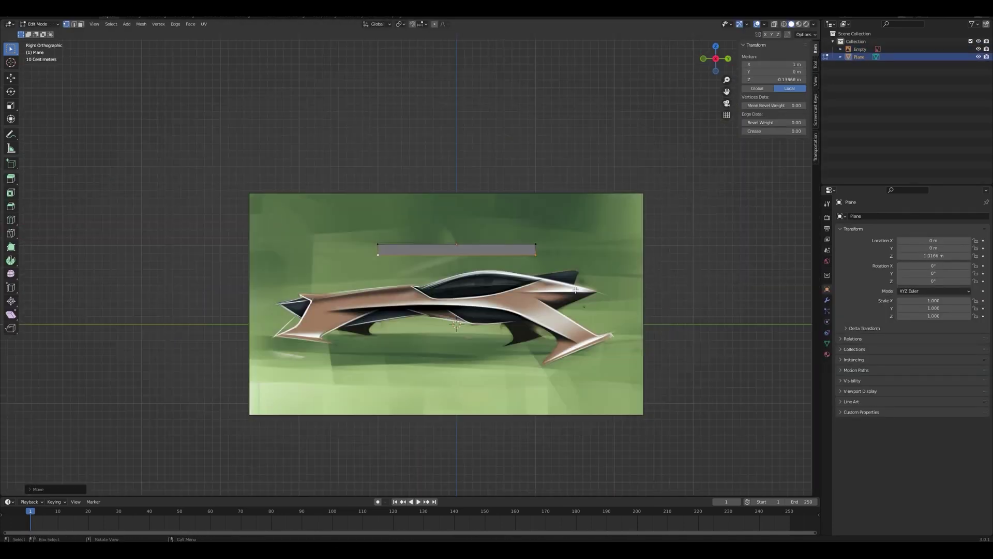
pyautogui.scroll(5, 394, 201)
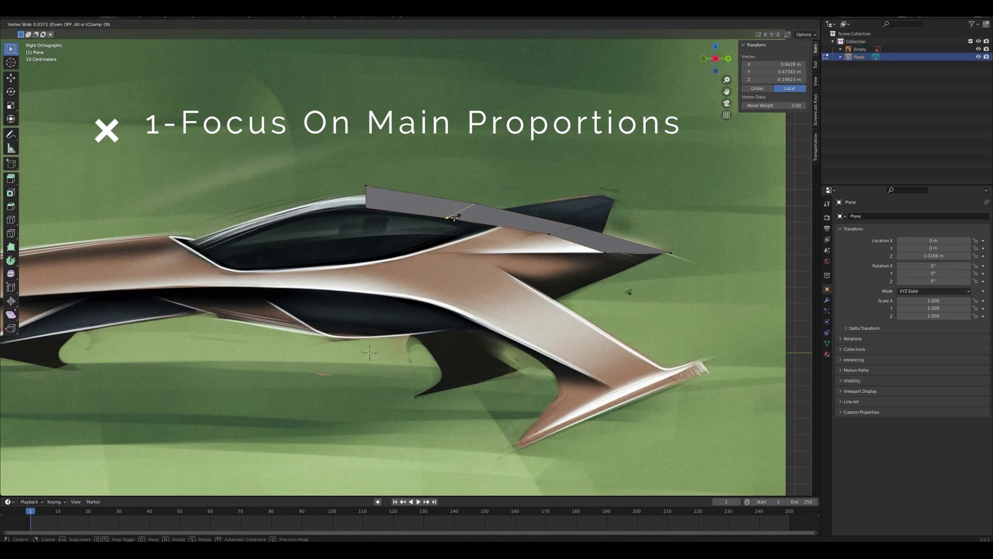
pyautogui.press('KP_7')
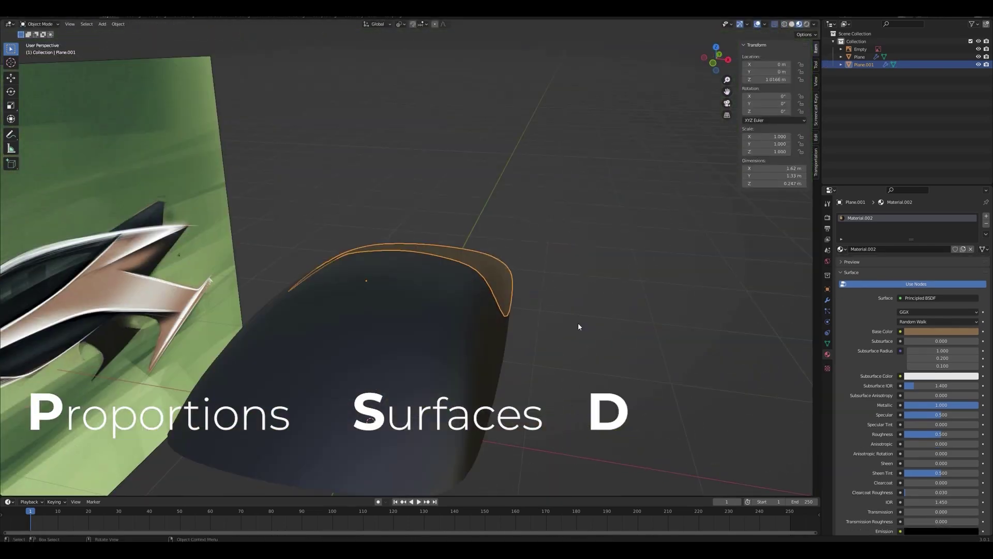
# Extrude the copper body shell forward along the nose of the reference sketch and adjust the vertices below the cockpit.
pyautogui.moveTo(578, 327); pyautogui.dragTo(443, 365, button='middle')
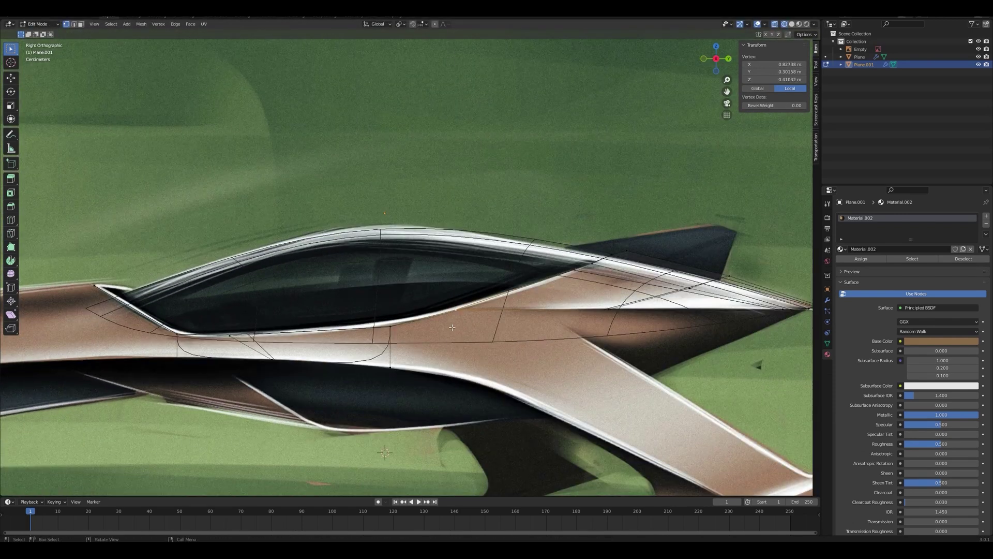
pyautogui.keyDown('shift'); pyautogui.moveTo(552, 322); pyautogui.dragTo(475, 291, button='middle'); pyautogui.keyUp('shift')
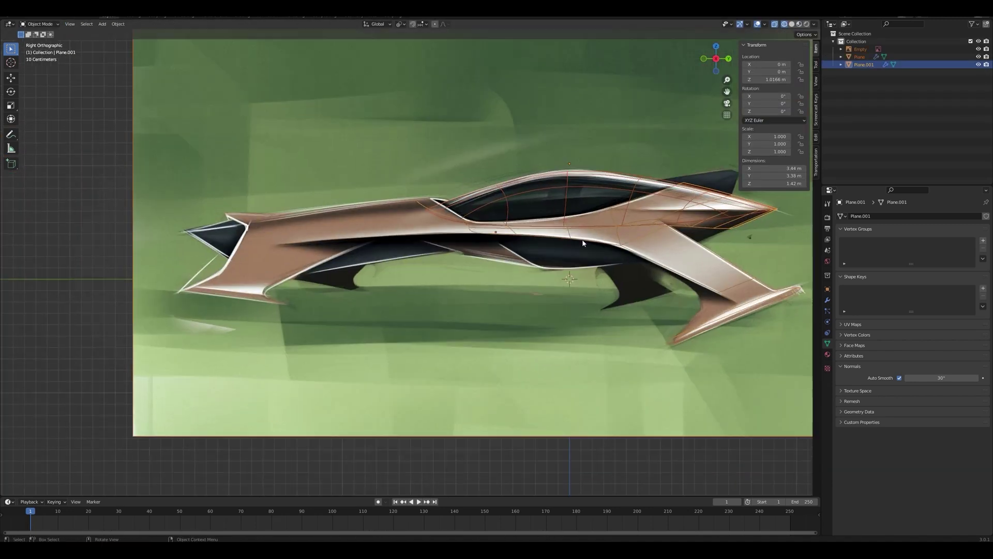
pyautogui.moveTo(537, 238); pyautogui.dragTo(519, 275)
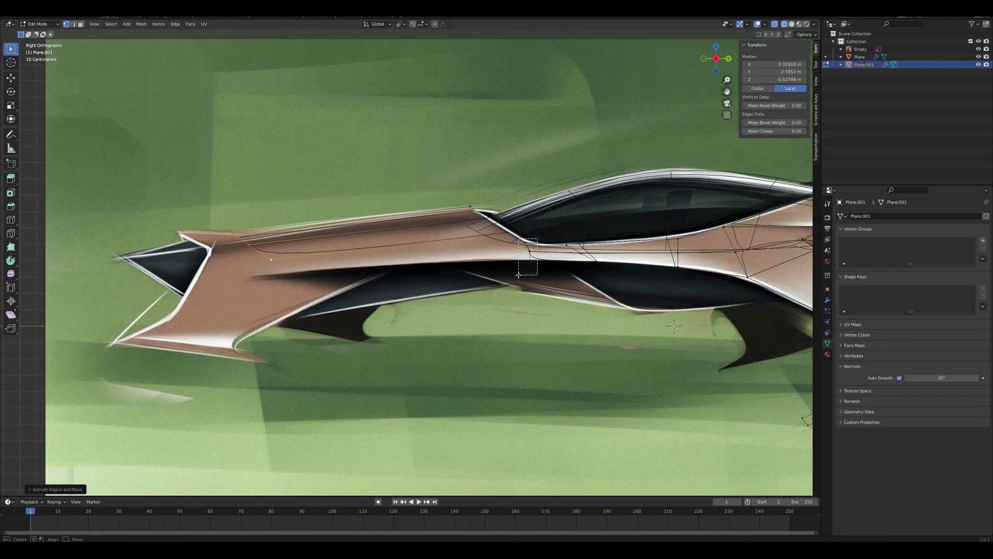
pyautogui.moveTo(264, 280); pyautogui.dragTo(348, 203, button='middle')
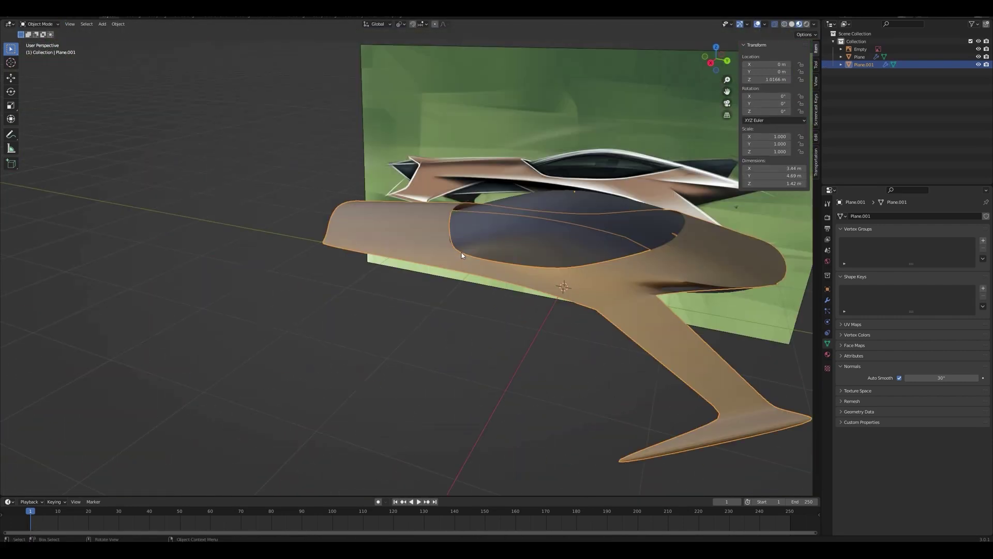
# Scale and move the lower edge vertices of the dark cockpit mesh to shape its underside.
pyautogui.moveTo(404, 243)
pyautogui.mouseDown(button='middle')
pyautogui.moveTo(460, 229)
pyautogui.moveTo(492, 246)
pyautogui.mouseUp(button='middle')
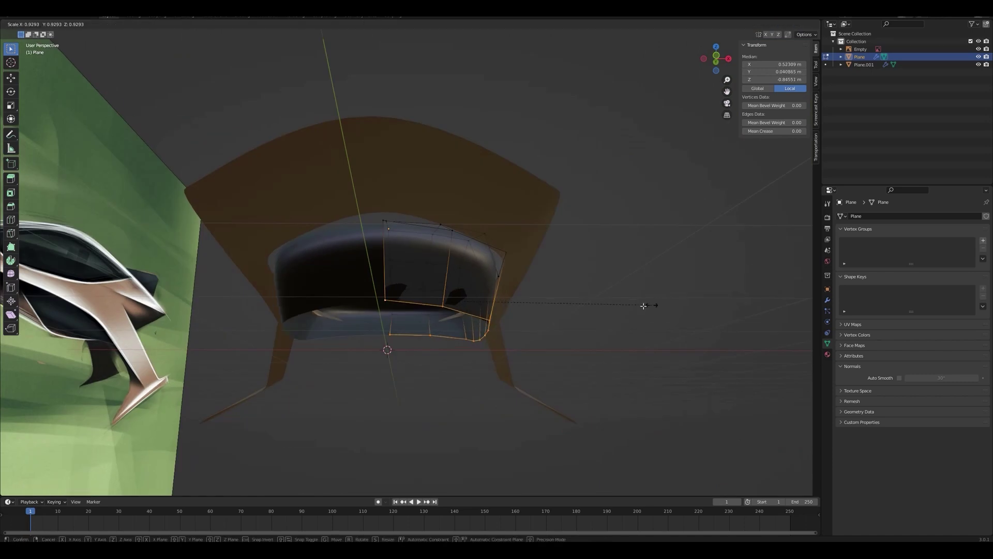
pyautogui.moveTo(643, 306); pyautogui.dragTo(584, 333, button='middle')
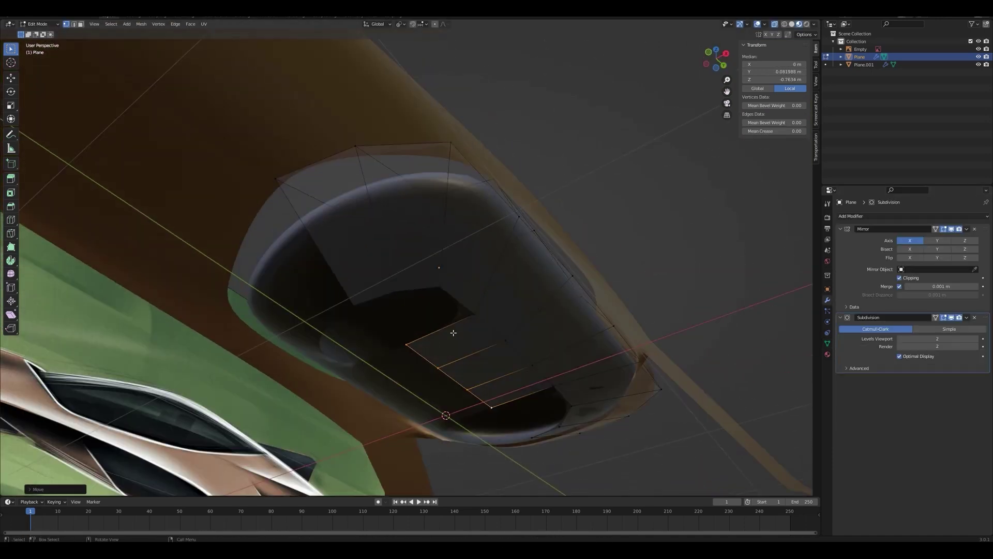
pyautogui.moveTo(456, 336); pyautogui.dragTo(463, 340, button='middle')
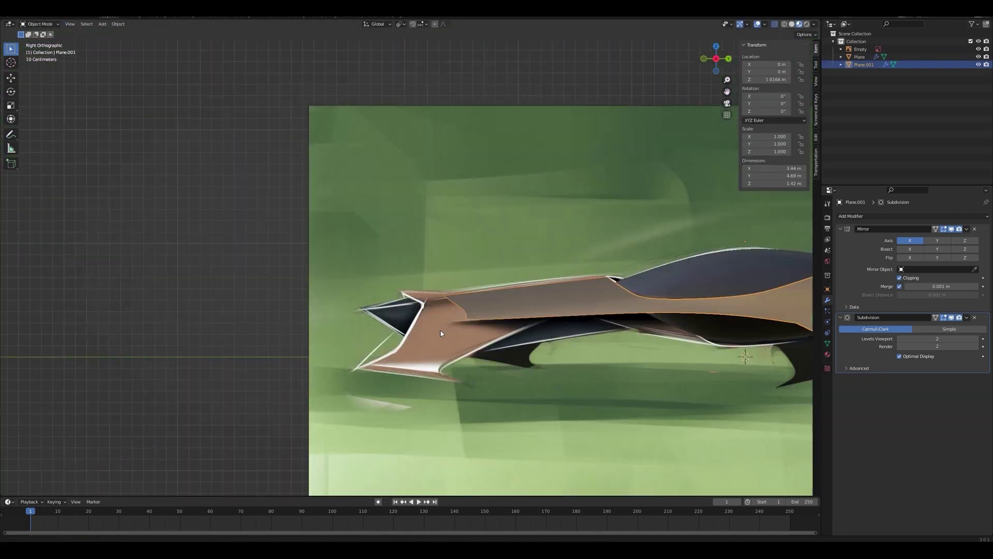
# Refine the front leg of the body shell and crease its inner edge down to the foot.
pyautogui.scroll(2, 500, 340)
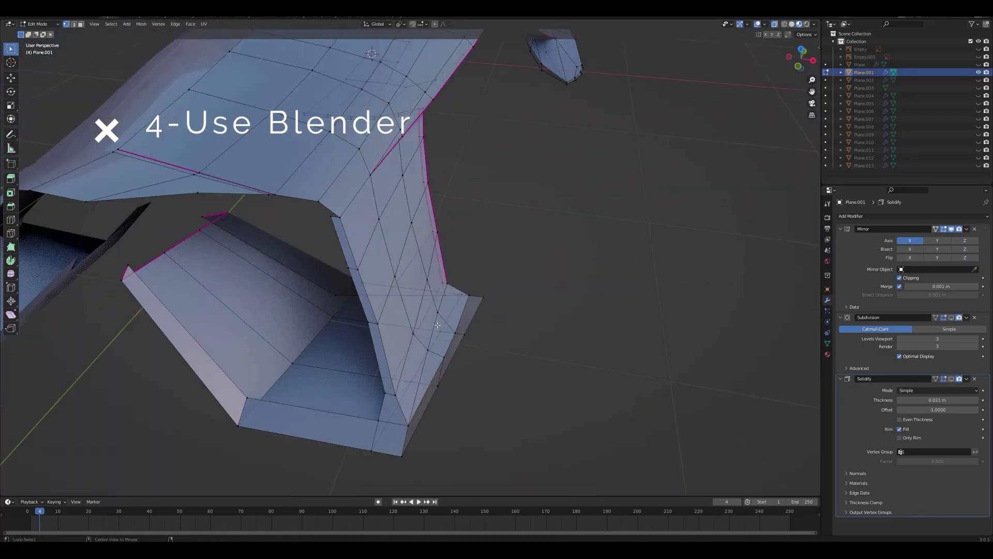
pyautogui.moveTo(437, 325); pyautogui.dragTo(423, 286, button='middle')
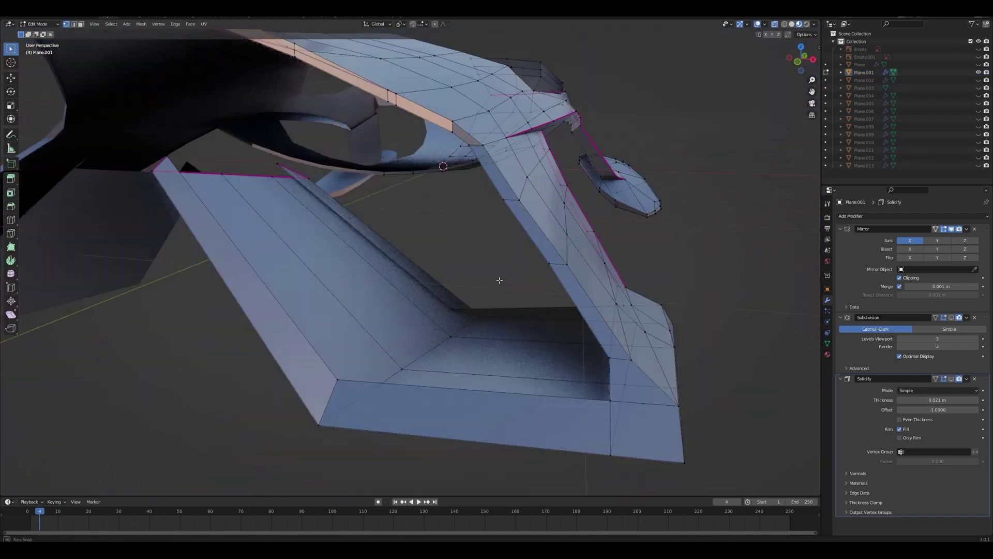
pyautogui.moveTo(500, 280); pyautogui.dragTo(555, 265, button='middle')
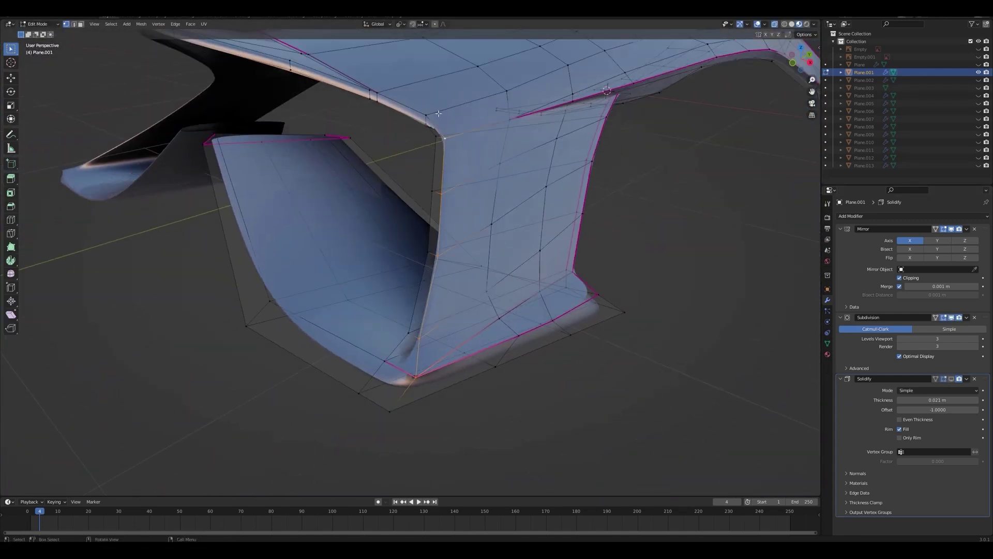
pyautogui.hotkey('shift', 'e')
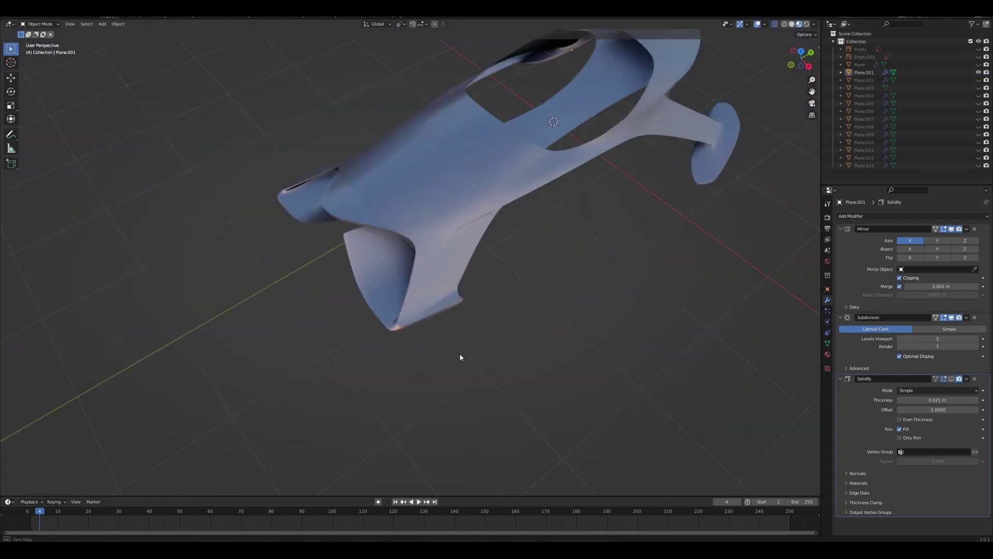
pyautogui.moveTo(459, 353); pyautogui.dragTo(394, 305, button='middle')
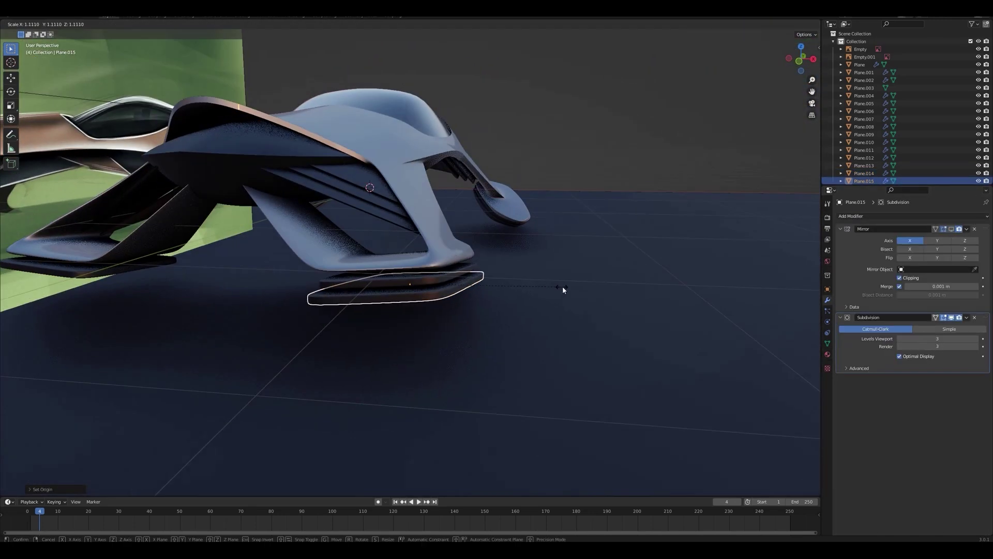
# Shift the pad beneath the vehicle's foot along the X axis and scale it to form a stepped stack.
pyautogui.rightClick(443, 286)
pyautogui.click(432, 315)
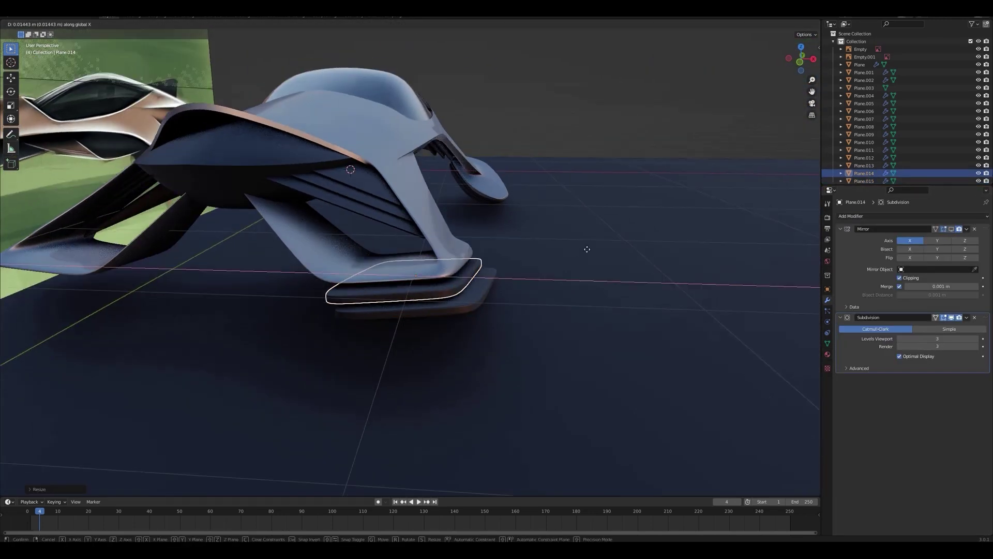
pyautogui.press('s')
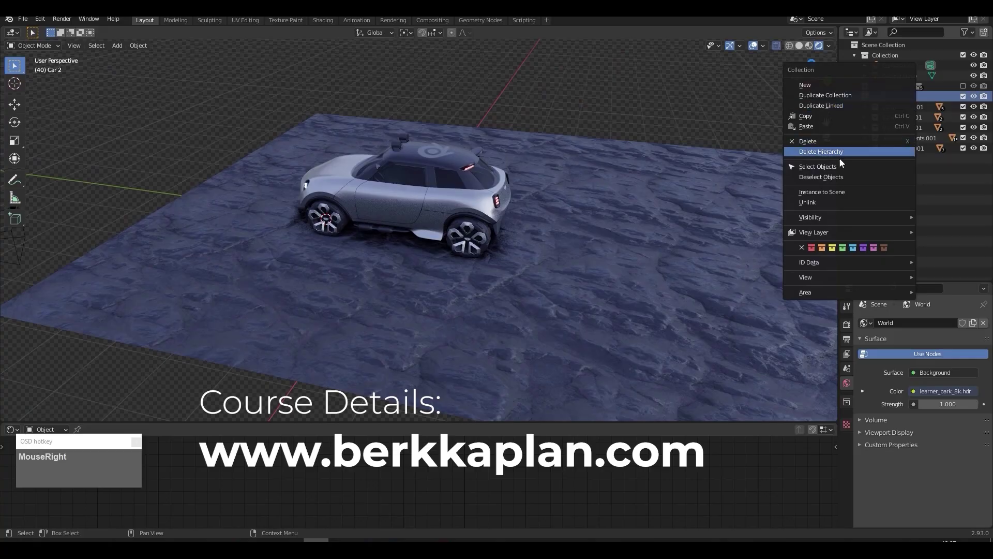
# Select all objects in the Car 2 collection and move them along the Y axis.
pyautogui.click(836, 166)
pyautogui.press('g')
pyautogui.press('y')
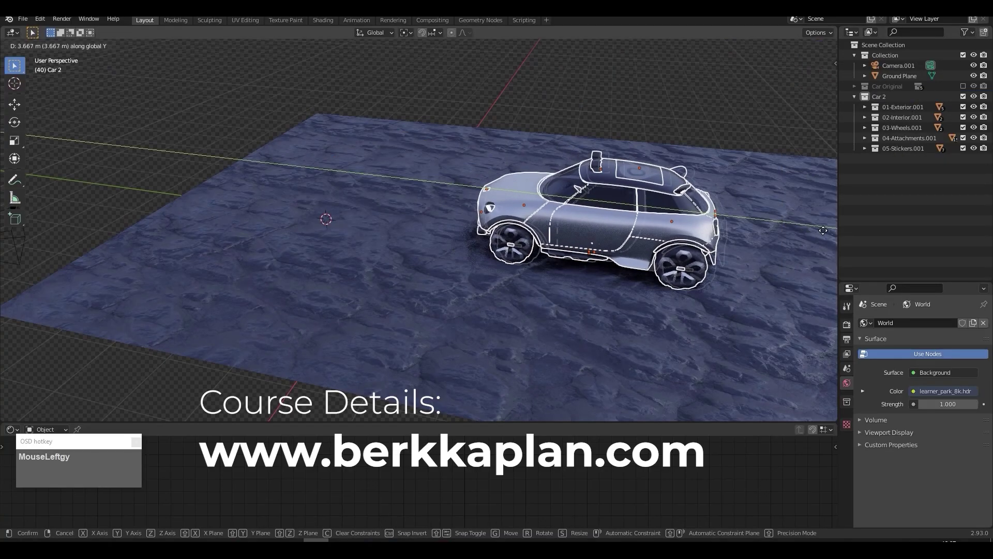
pyautogui.click(25, 235)
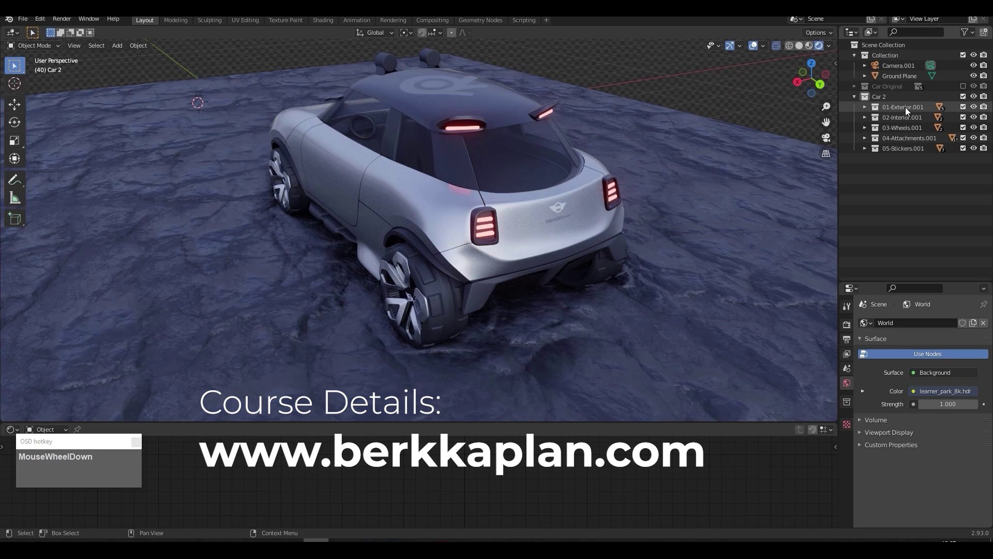
# Select the 01-Exterior.001, 02-Interior.001 and 05-Stickers.001 collections inside Car 2 together.
pyautogui.click(905, 107)
pyautogui.keyDown('ctrl'); pyautogui.click(908, 117); pyautogui.keyUp('ctrl')
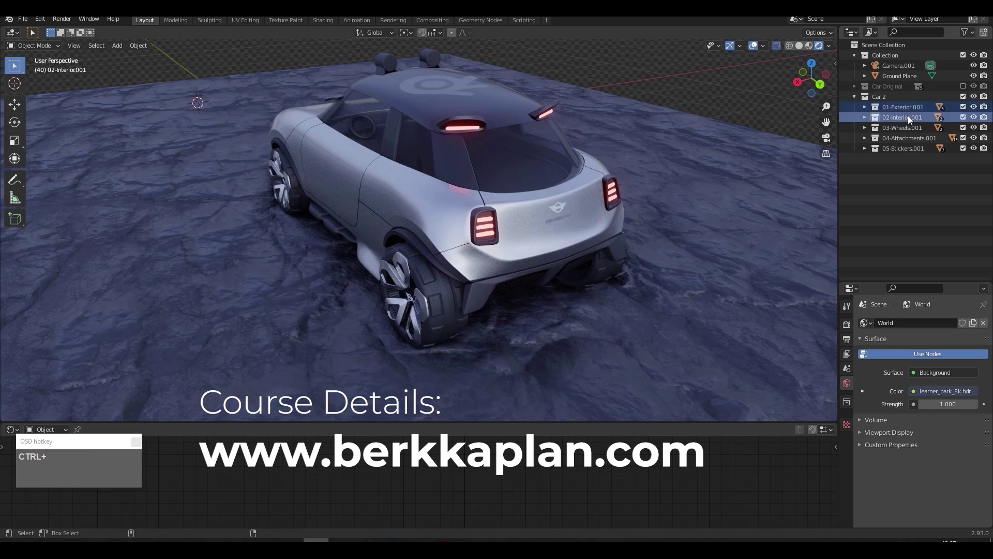
pyautogui.keyDown('ctrl'); pyautogui.click(905, 148); pyautogui.keyUp('ctrl')
pyautogui.moveTo(436, 213); pyautogui.dragTo(470, 200, button='middle')
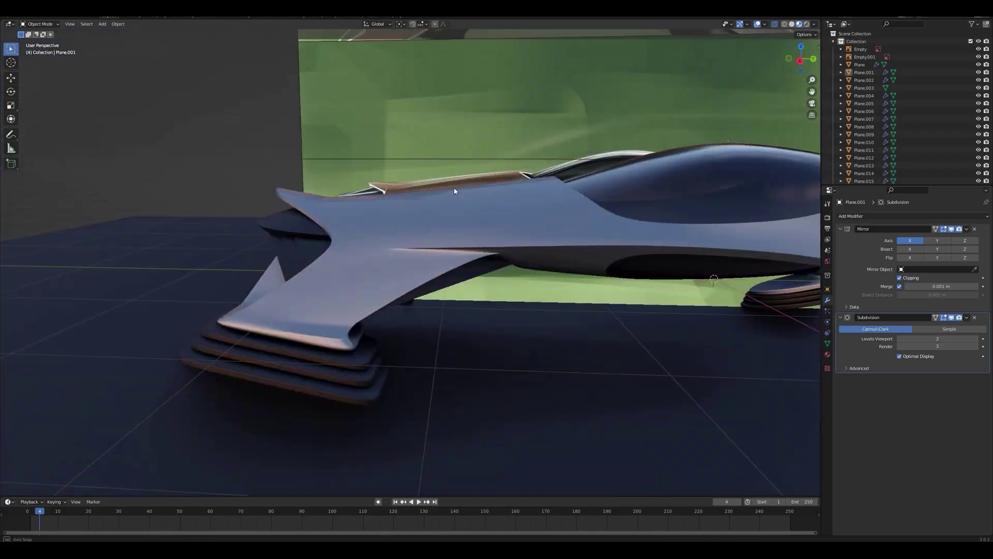
# Move the body shell's inner corner vertices beside the front opening along the X axis.
pyautogui.moveTo(454, 187); pyautogui.dragTo(526, 203, button='middle')
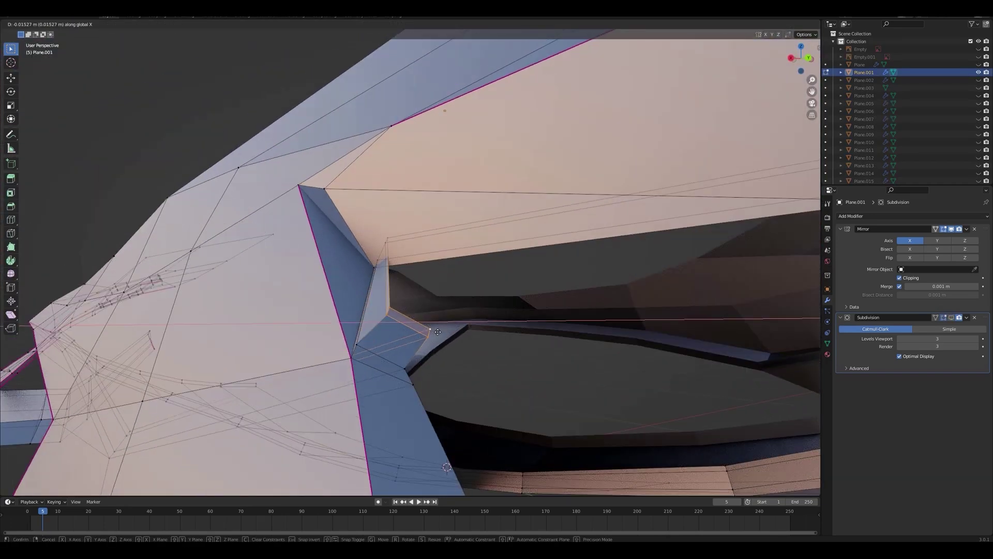
pyautogui.click(438, 332)
pyautogui.moveTo(438, 332); pyautogui.dragTo(489, 329, button='middle')
pyautogui.press('g')
pyautogui.press('x')
pyautogui.click(432, 259)
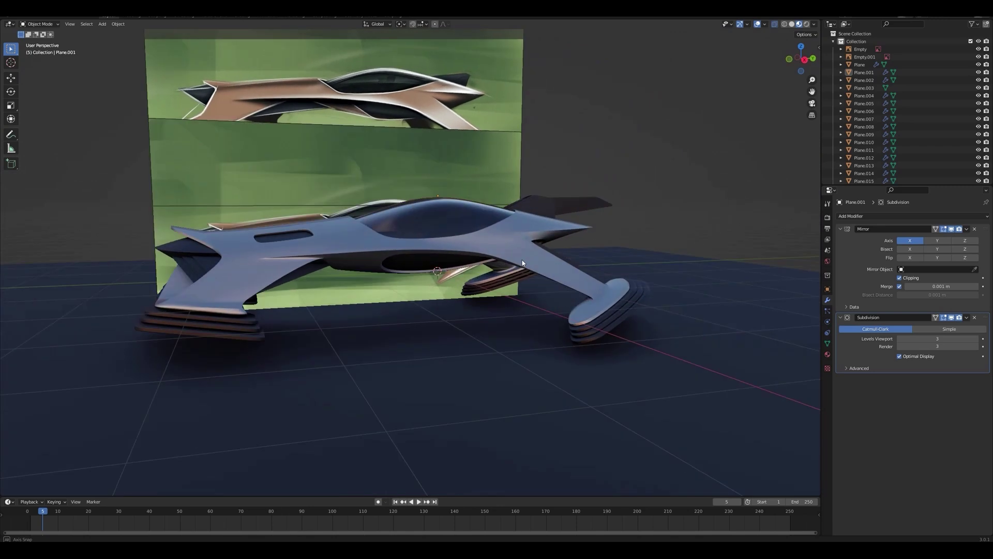
# Remove the Bevel modifier from the Cube object.
pyautogui.moveTo(522, 263); pyautogui.dragTo(453, 272, button='middle')
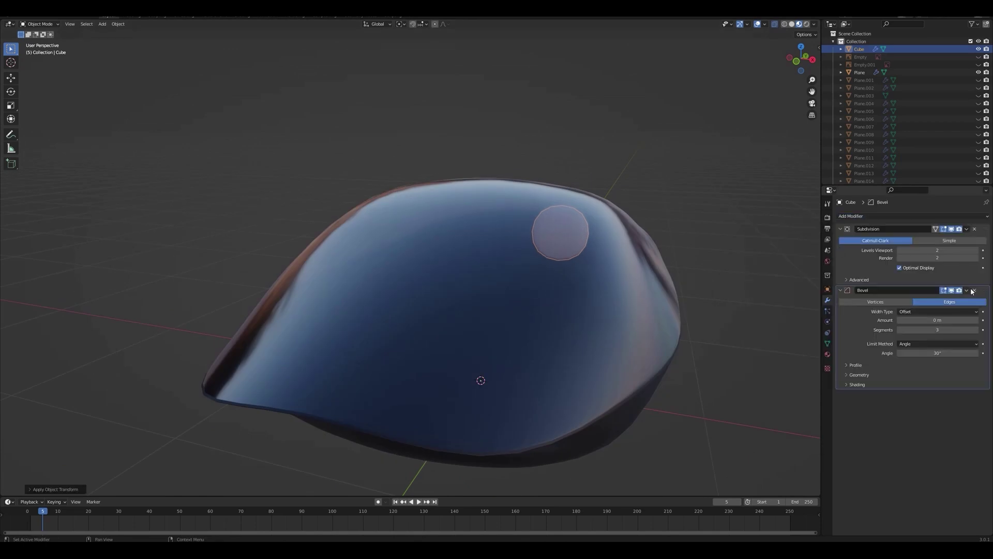
pyautogui.click(974, 290)
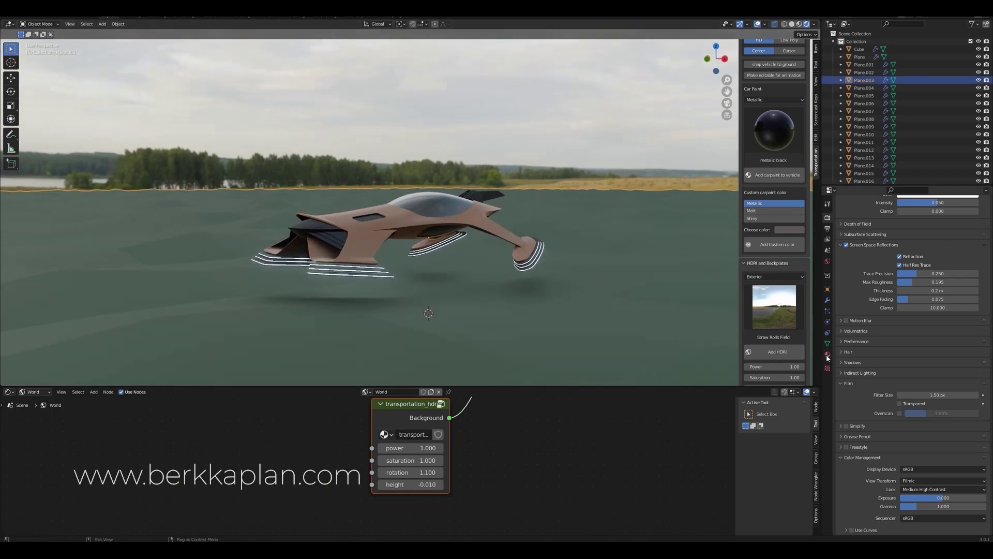
# Open the material settings of the Plane.003 object and save the file.
pyautogui.click(827, 355)
pyautogui.moveTo(472, 254); pyautogui.dragTo(494, 282, button='middle')
pyautogui.hotkey('ctrl', 's')
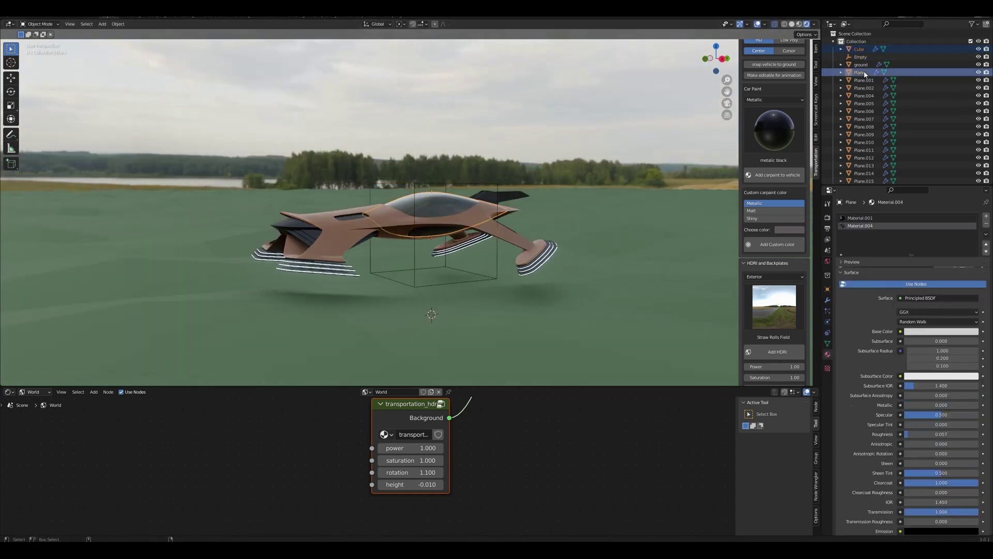
# Move the Empty that carries the vehicle along the Z axis and rotate it about the X axis.
pyautogui.press('g')
pyautogui.press('z')
pyautogui.click(467, 188)
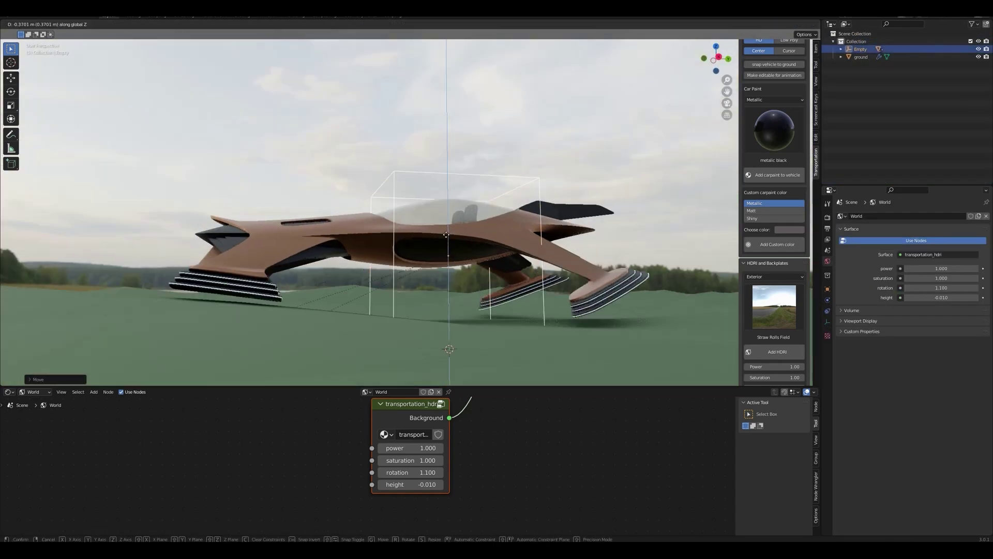
pyautogui.press('r')
pyautogui.press('x')
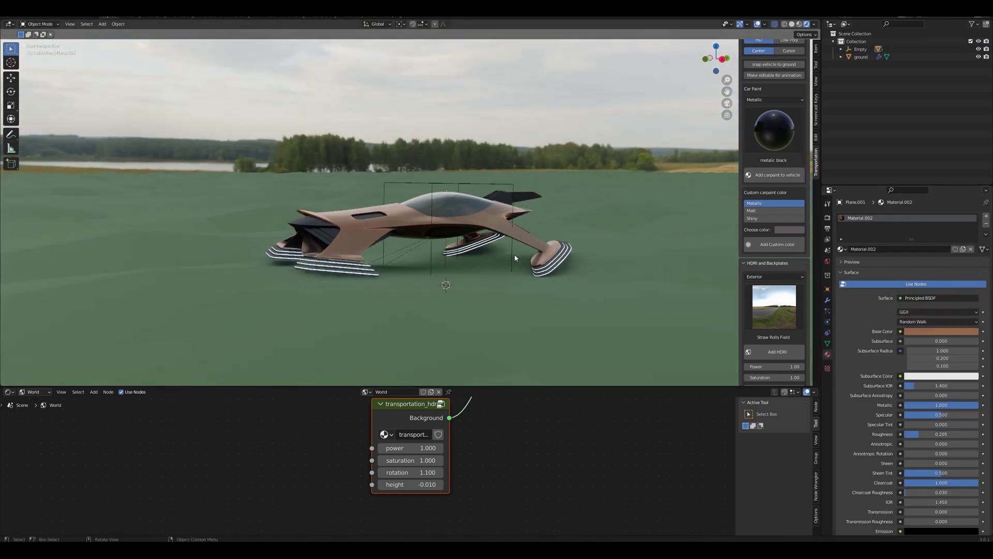
# Add a second empty to the scene.
pyautogui.hotkey('shift', 'a')
pyautogui.click(500, 240)
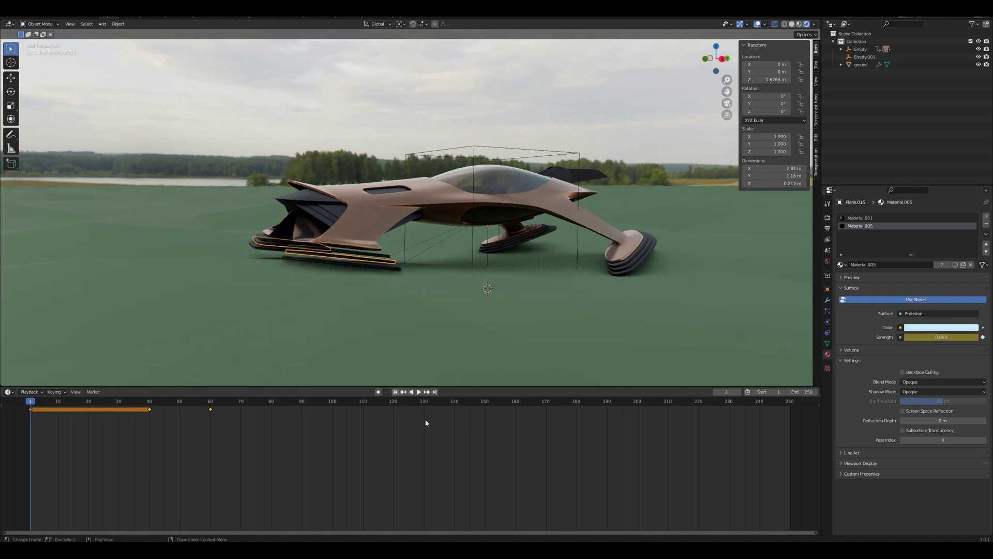
# Select the Empty that carries the vehicle and raise it along the Z axis at frame 120.
pyautogui.press('Escape')
pyautogui.click(475, 154)
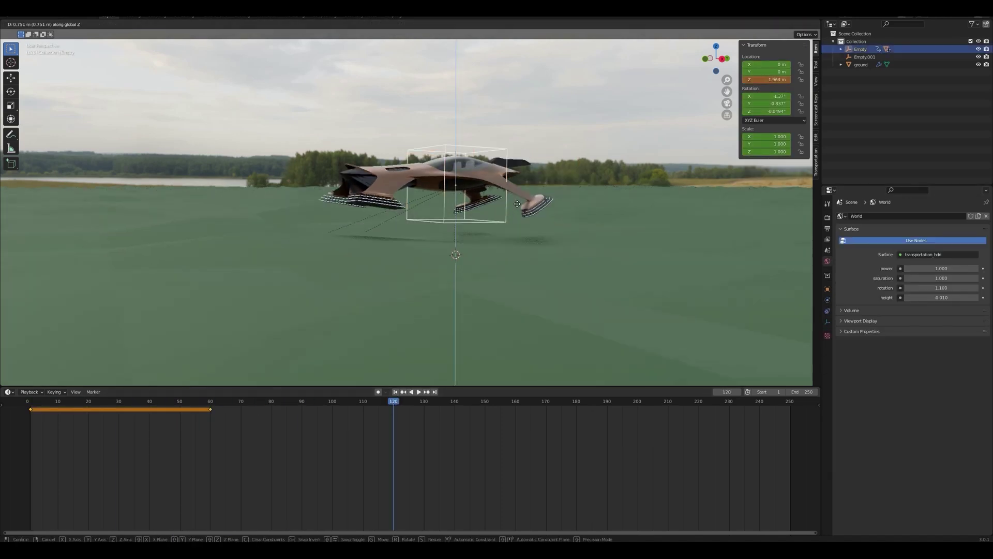